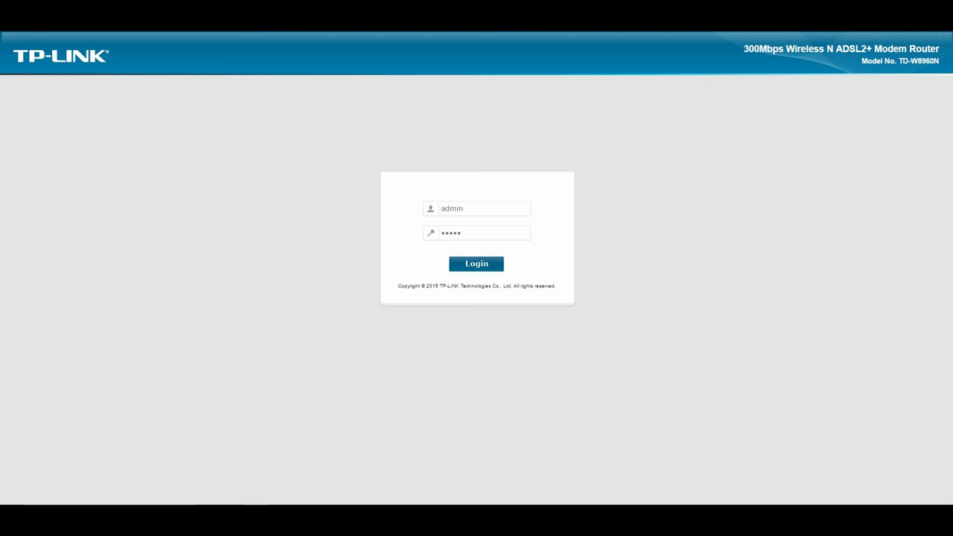
Reload the login page at 192.168.1.1 and sign in with the administrator username and password
type("192.")
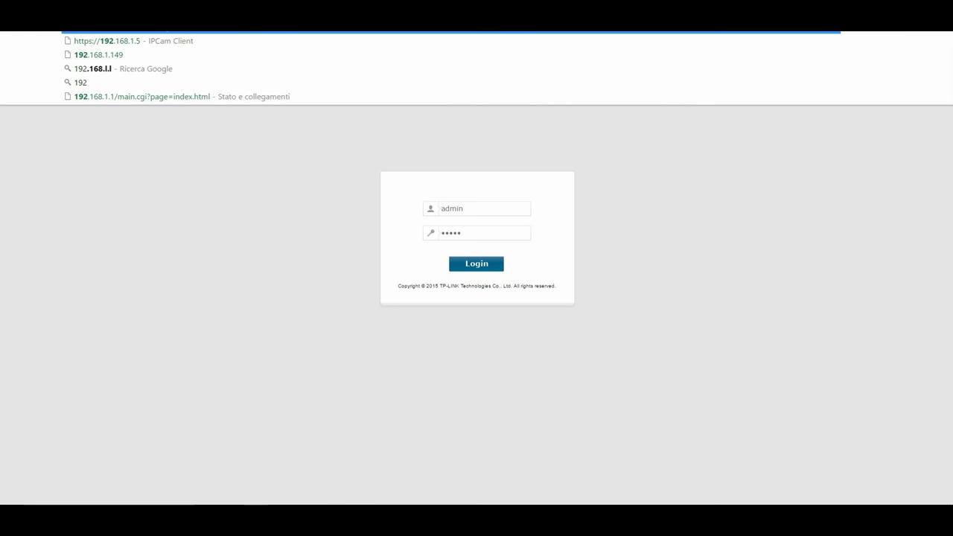
type("168.1.1")
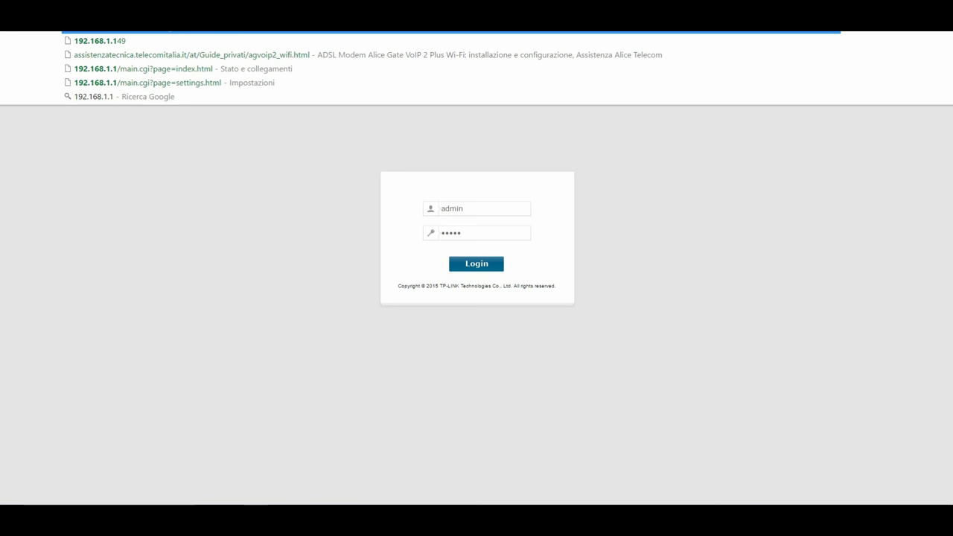
key("Return")
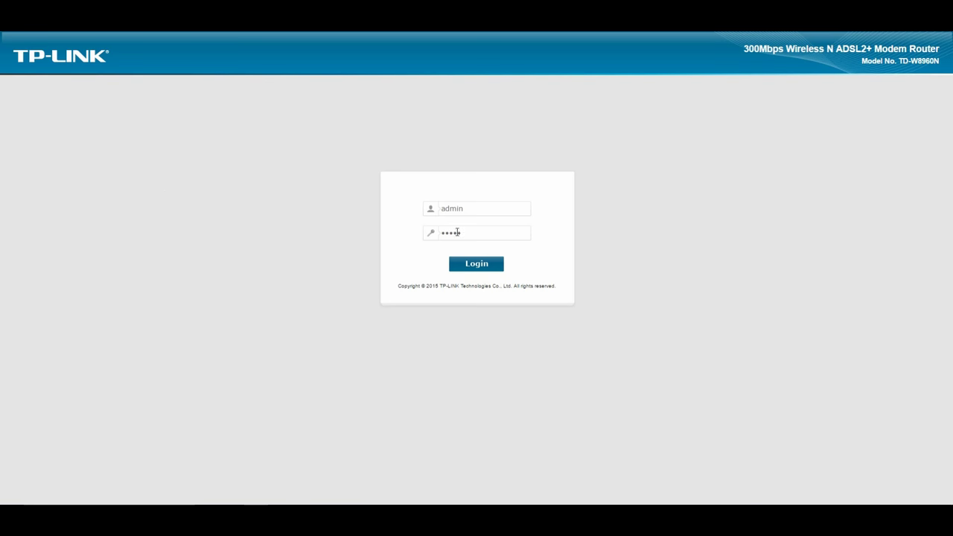
double_click(469, 207)
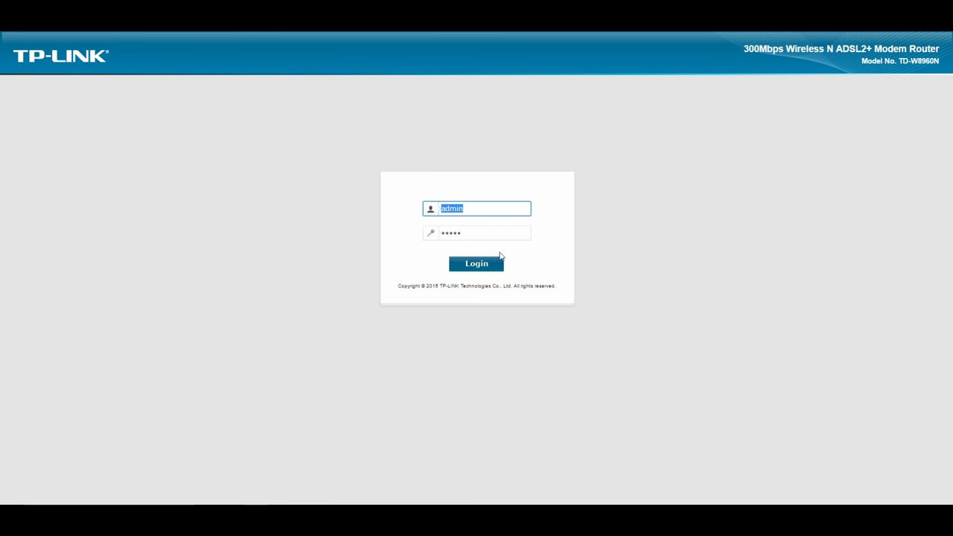
key("BackSpace")
key("Tab")
key("BackSpace")
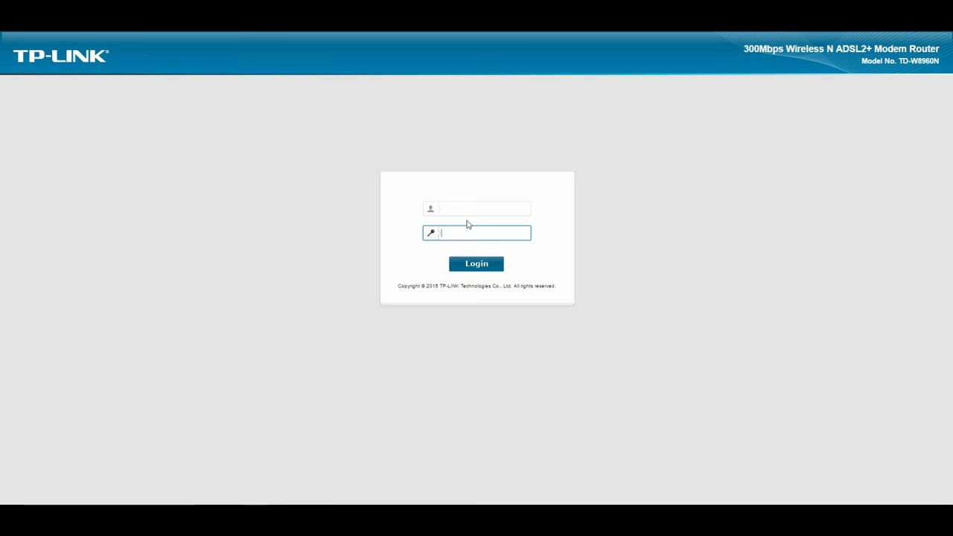
left_click(470, 207)
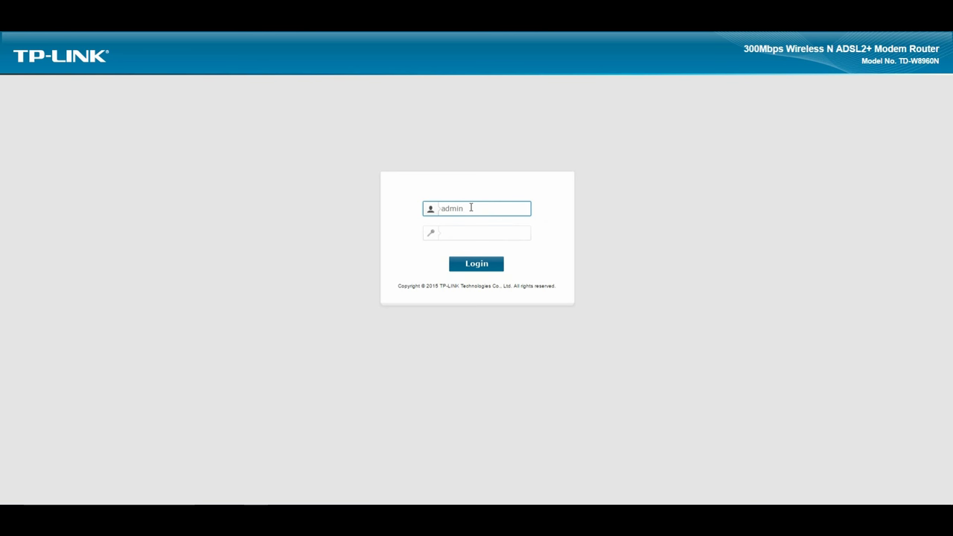
key("Tab")
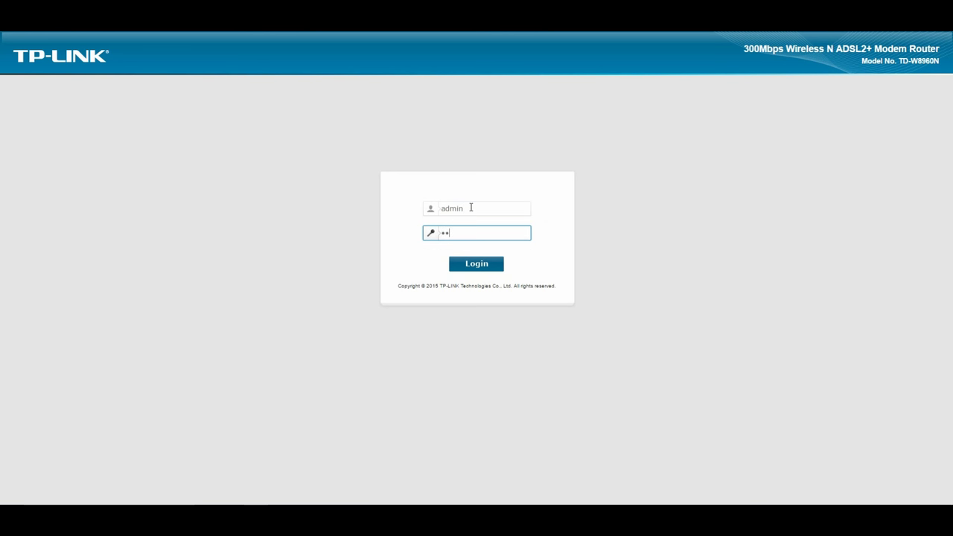
left_click(496, 268)
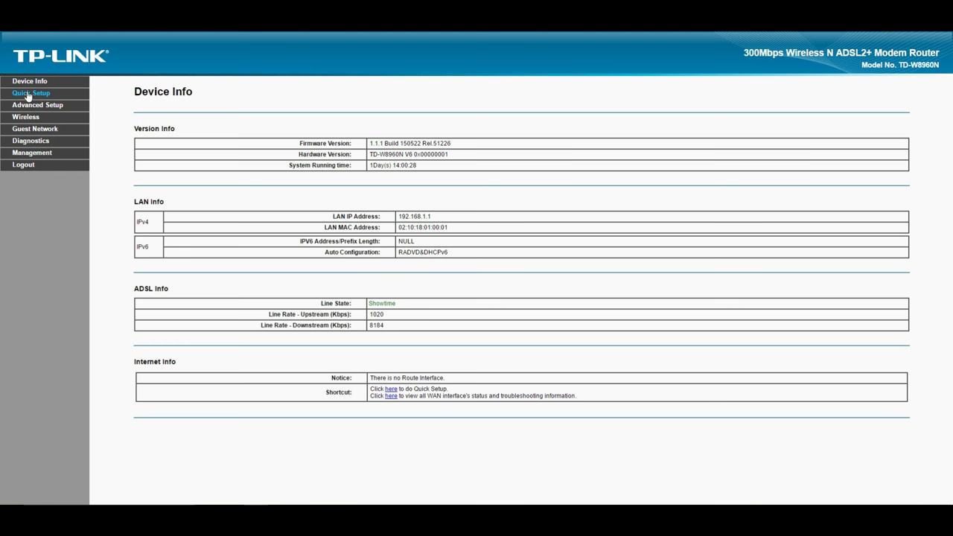
Launch Quick Setup from the left menu of the Device Info page
left_click(32, 94)
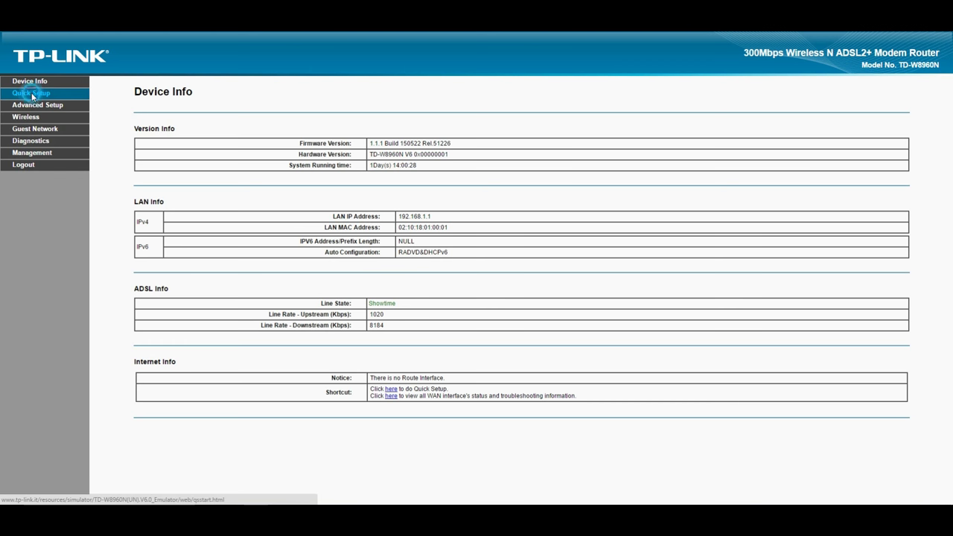
Choose ADSL WAN rather than Ethernet WAN as the connection type and continue
left_click(525, 175)
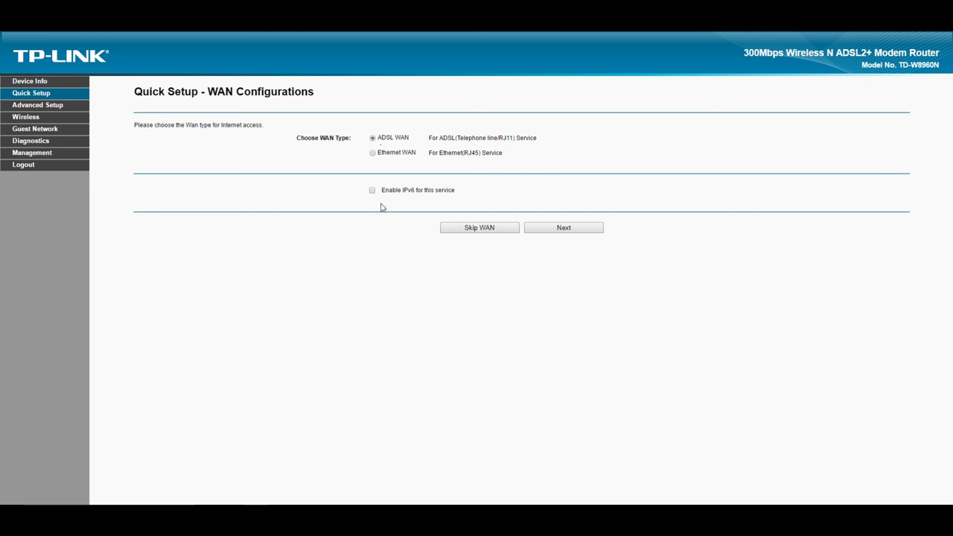
left_click(374, 152)
left_click(373, 138)
left_click_drag(379, 138, 409, 139)
left_click(427, 146)
left_click_drag(488, 138, 515, 141)
left_click(546, 149)
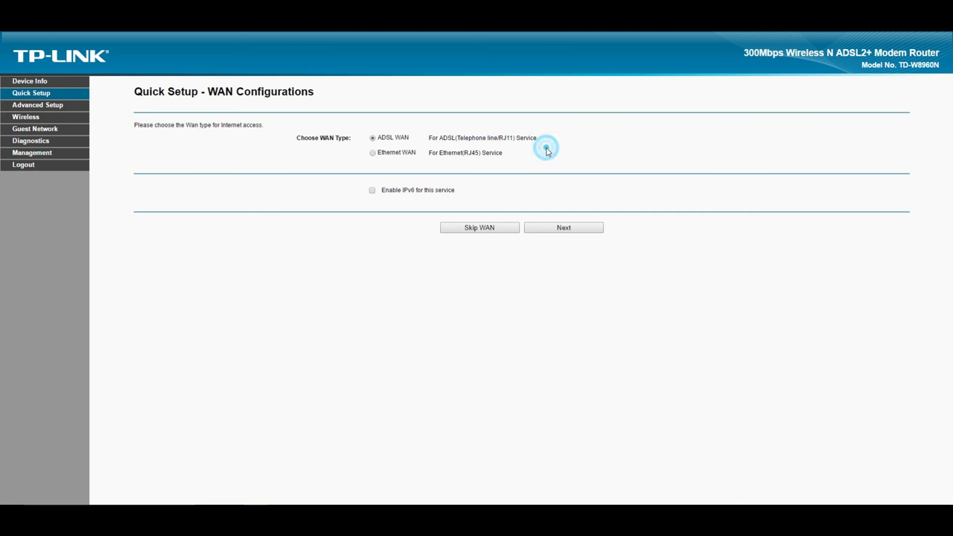
left_click(552, 227)
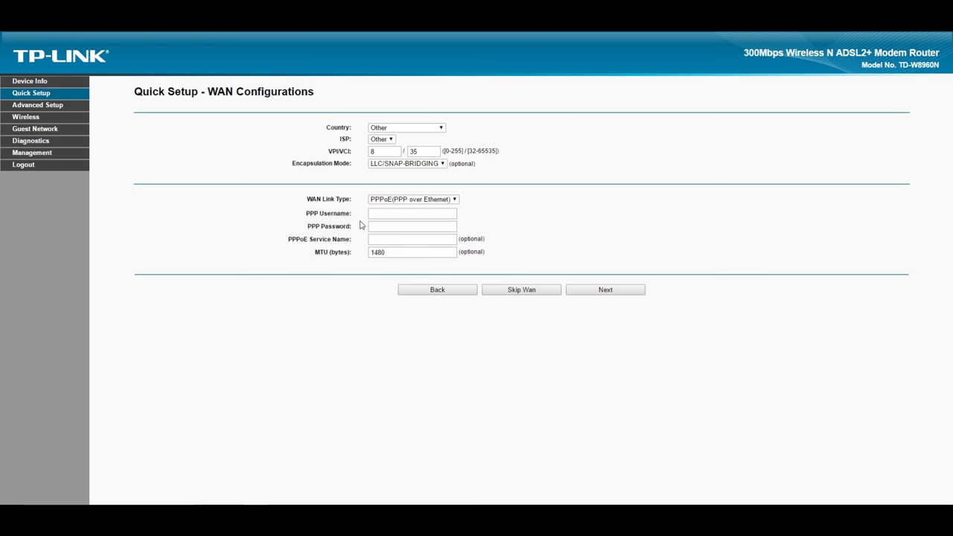
Set the Country to Italy and, after trying TELECOMITALIA, set the ISP to Other
left_click(381, 128)
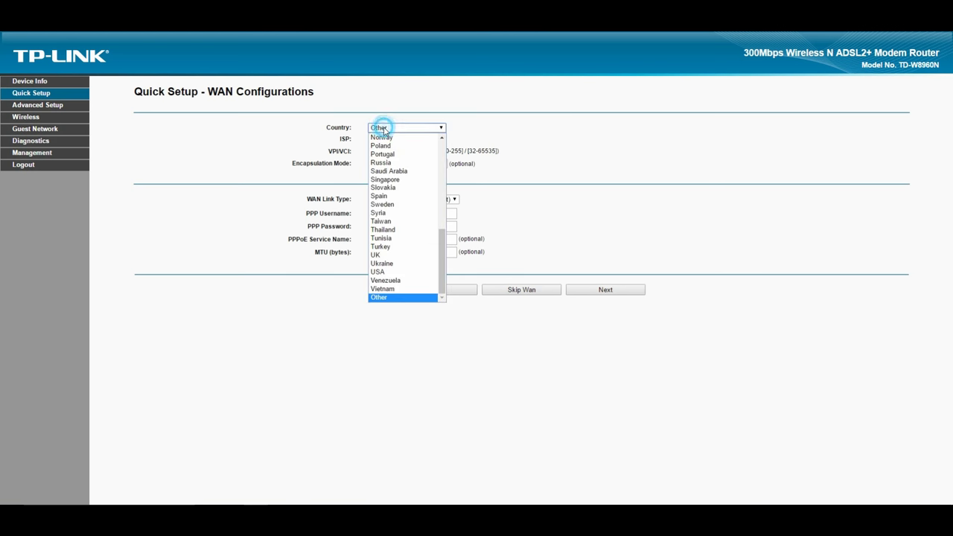
type("it")
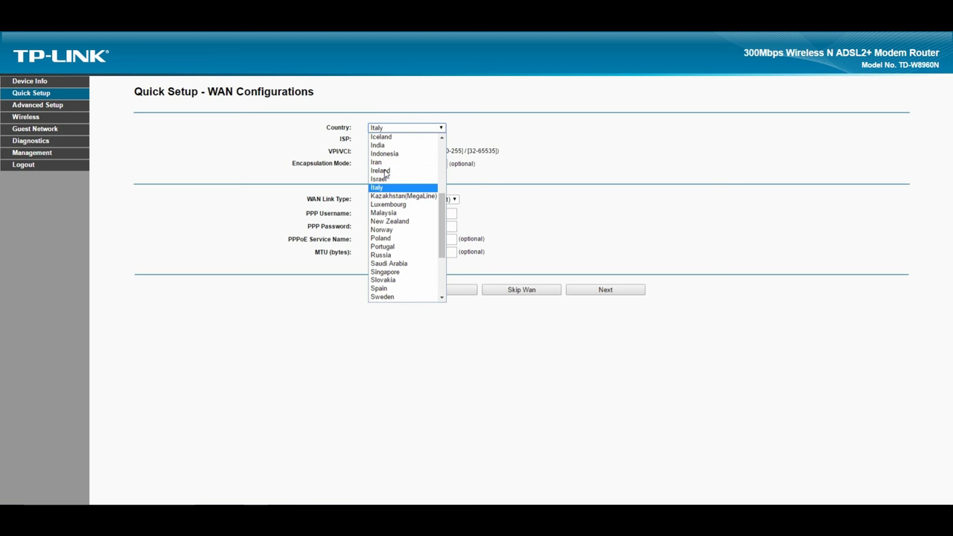
key("Return")
left_click(394, 139)
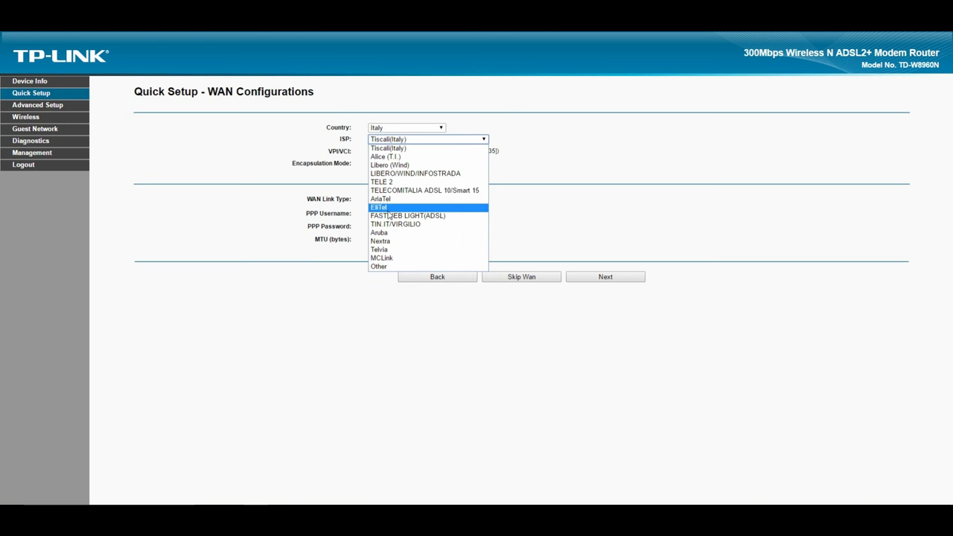
left_click(395, 192)
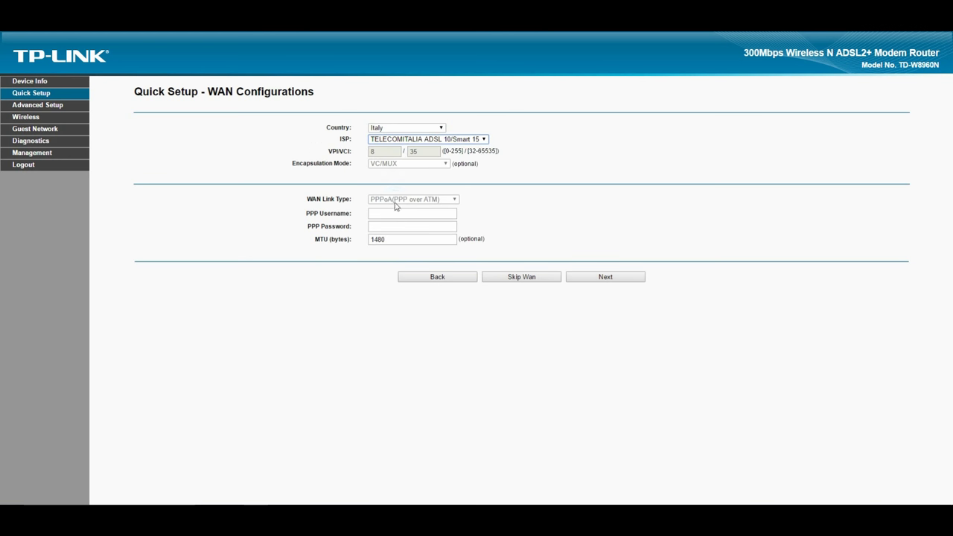
left_click(395, 200)
left_click(395, 167)
left_click(402, 140)
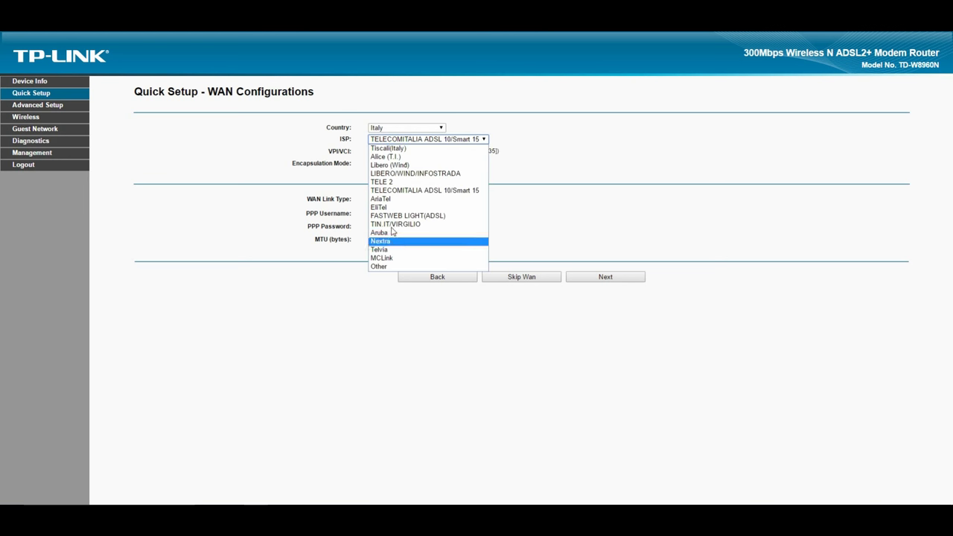
left_click(402, 266)
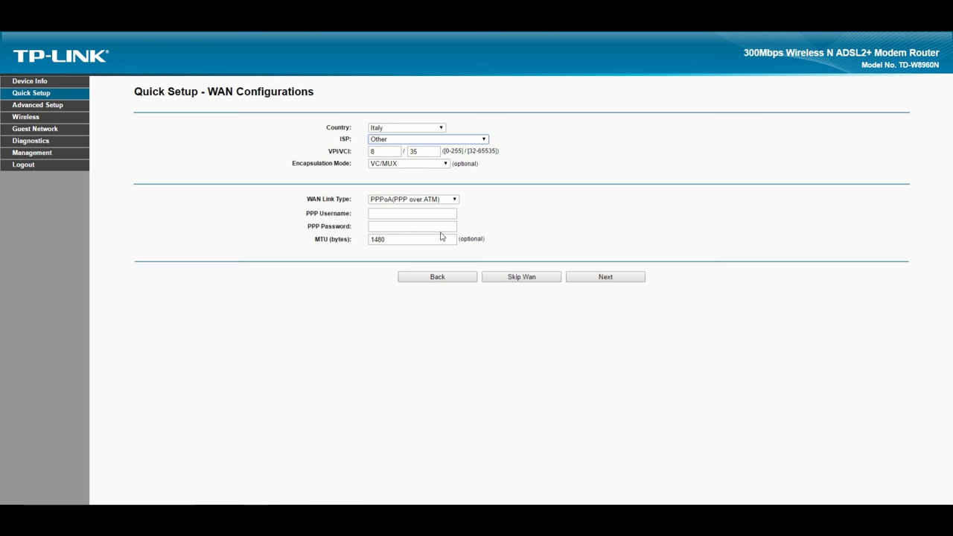
Choose PPPoE(PPP over Ethernet) as link type and settle on LLC/SNAP-BRIDGING encapsulation
left_click(409, 164)
left_click(408, 181)
left_click(408, 200)
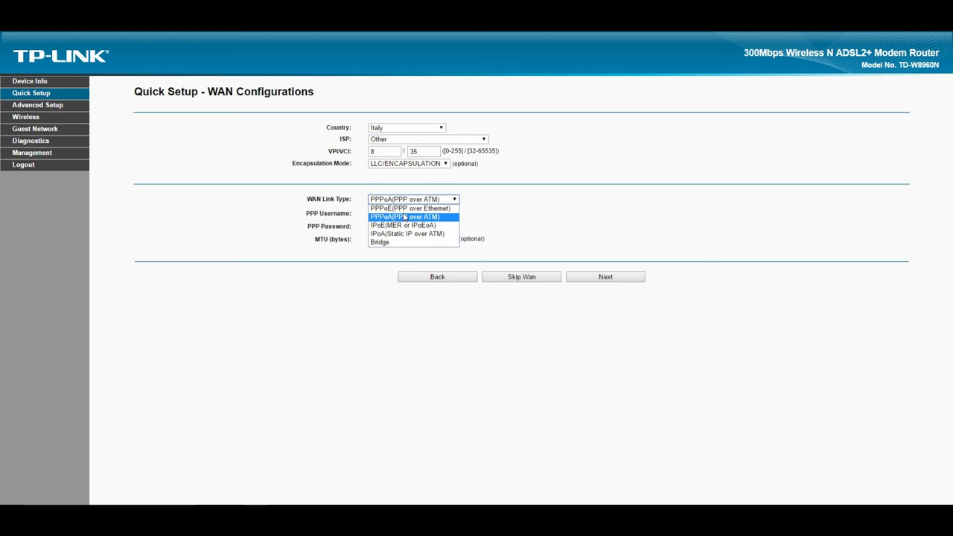
left_click(402, 216)
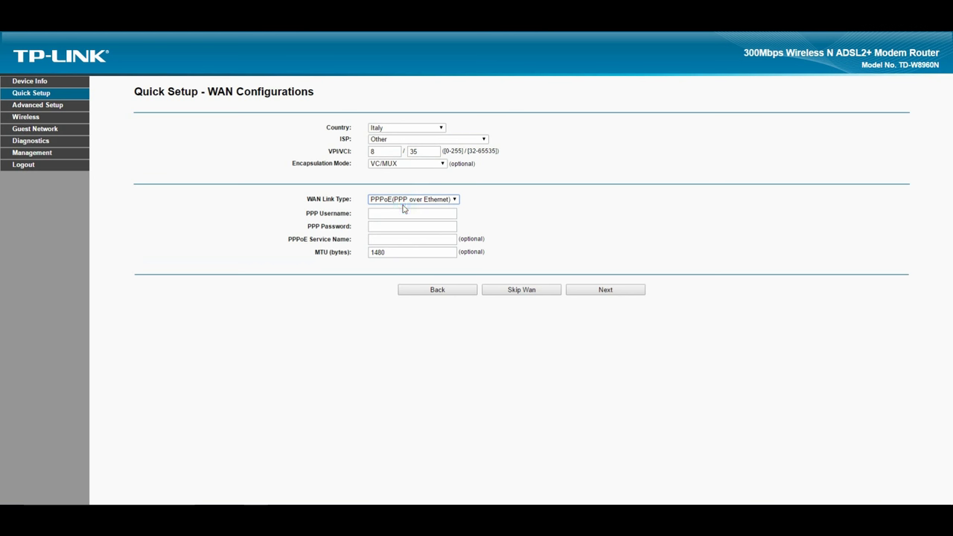
left_click(385, 165)
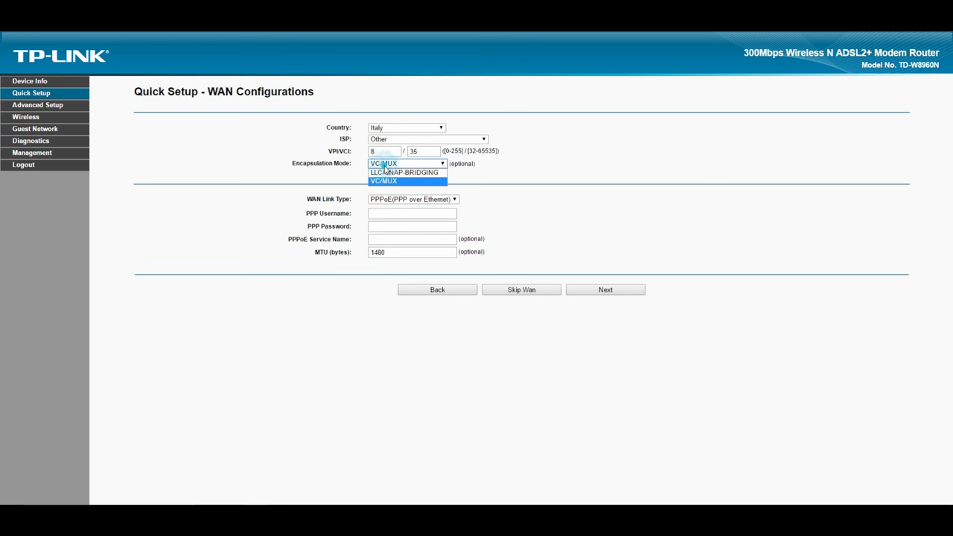
left_click(385, 172)
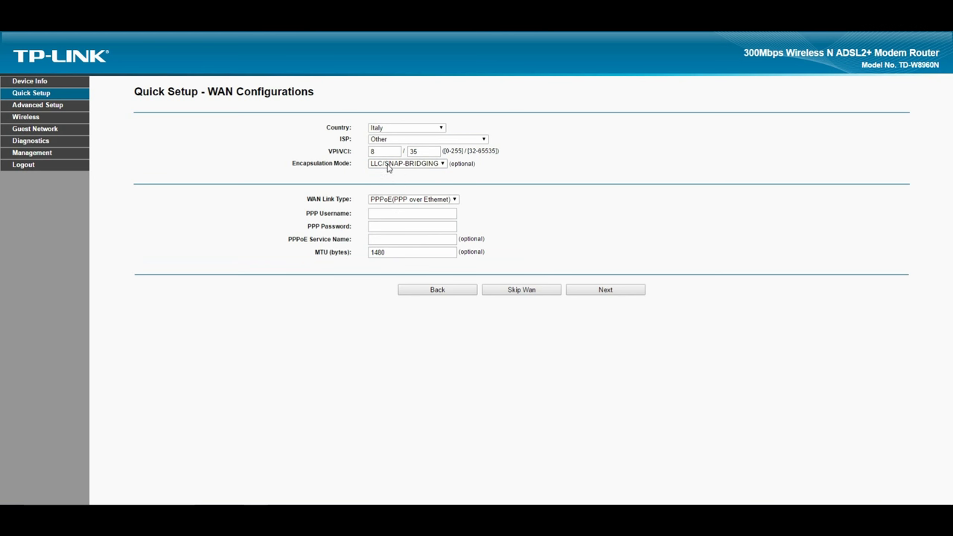
left_click(387, 164)
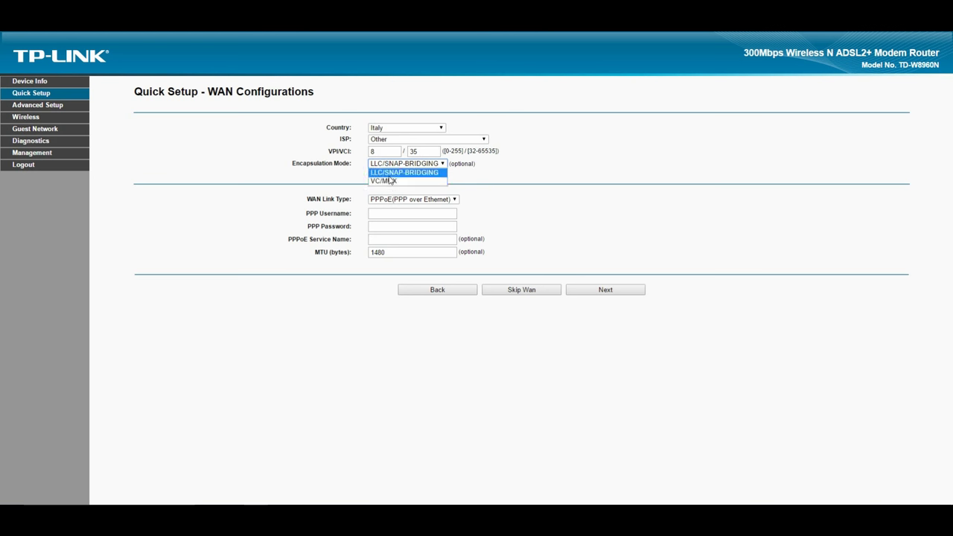
left_click(385, 181)
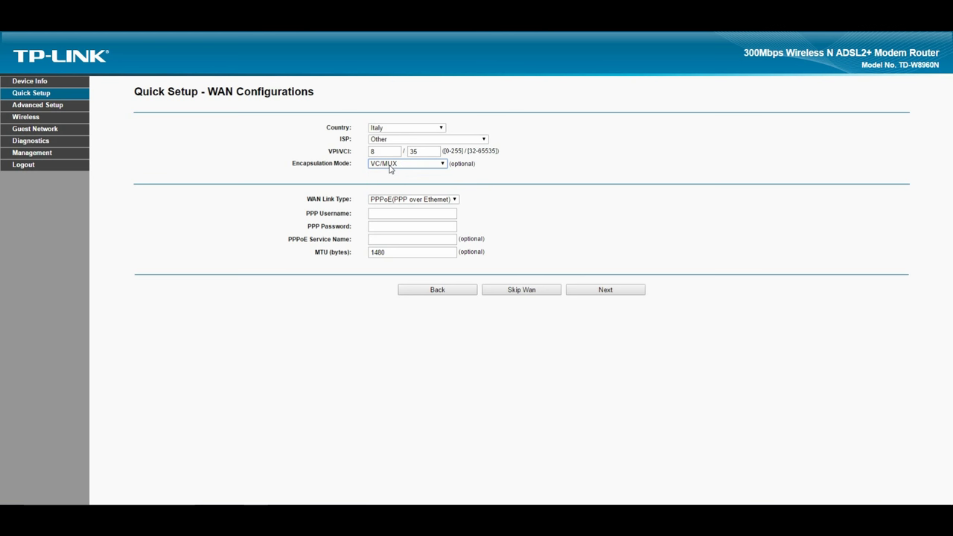
left_click(390, 166)
left_click(390, 172)
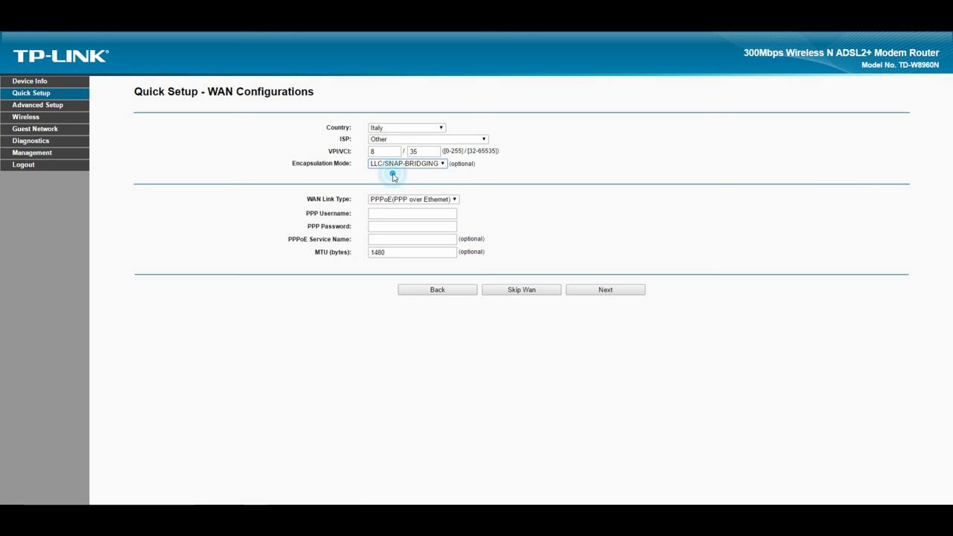
Enter the PPP username and password, PPPoE service name Tim and MTU 1492
left_click(393, 214)
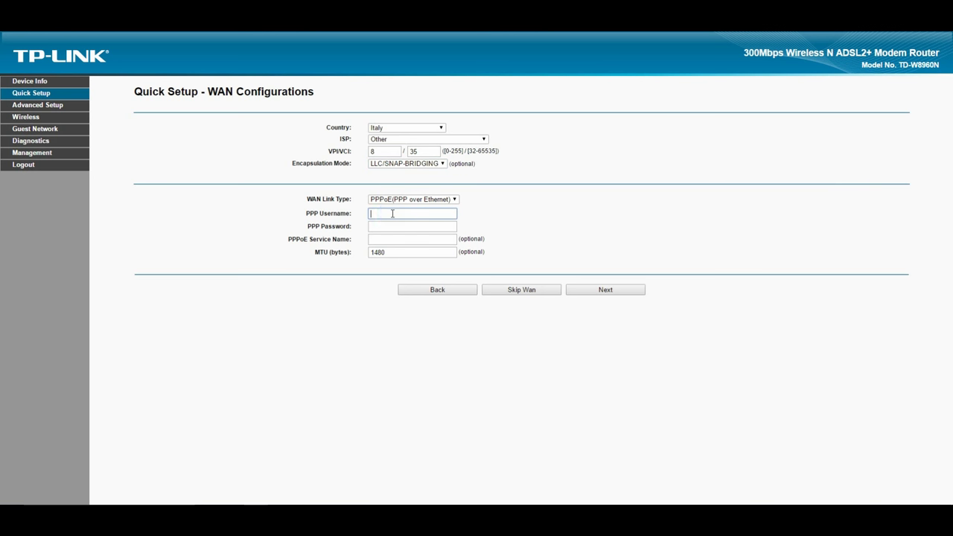
type("alliceadsl")
key("Tab")
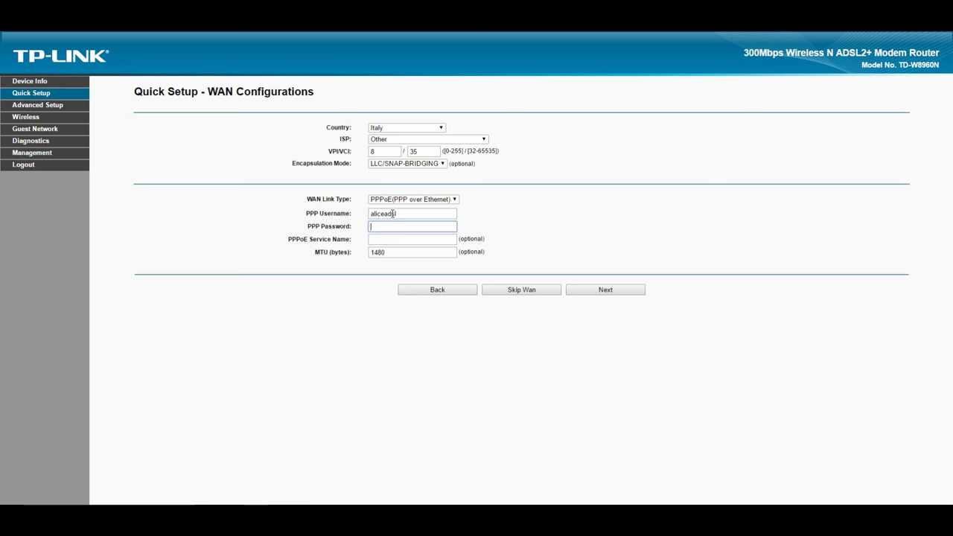
type("*********")
key("Tab")
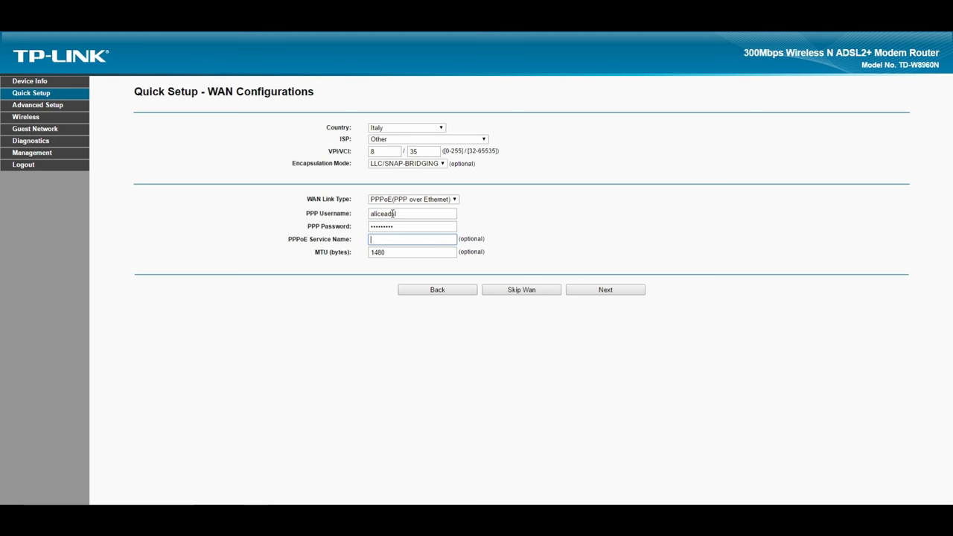
type("Tim")
key("Tab")
type("1492")
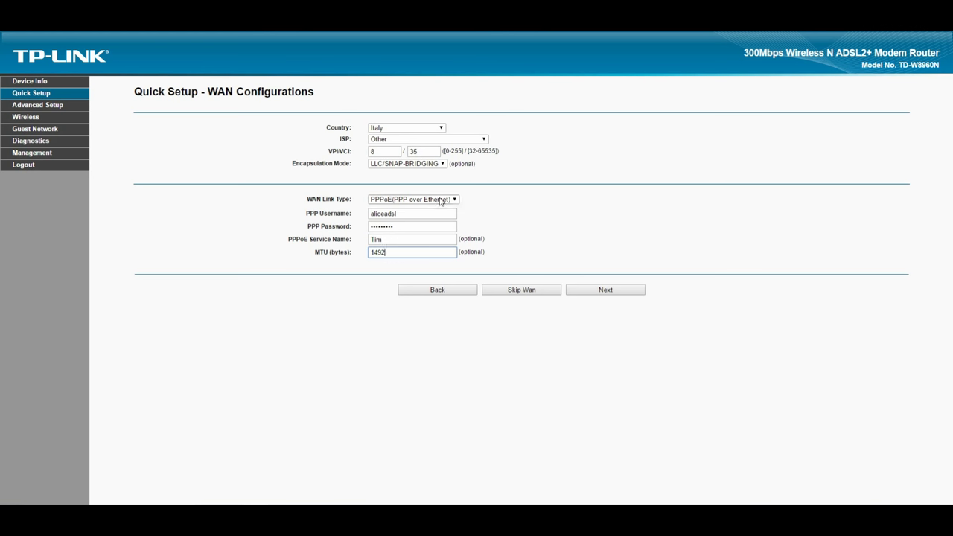
Change the VCI from 35 to 36
left_click(419, 152)
key("BackSpace")
type("6")
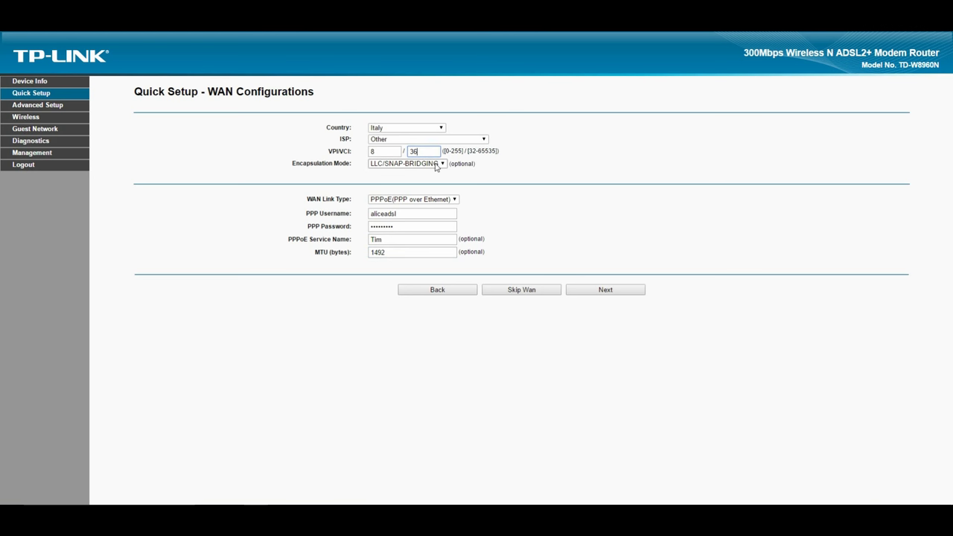
left_click(435, 164)
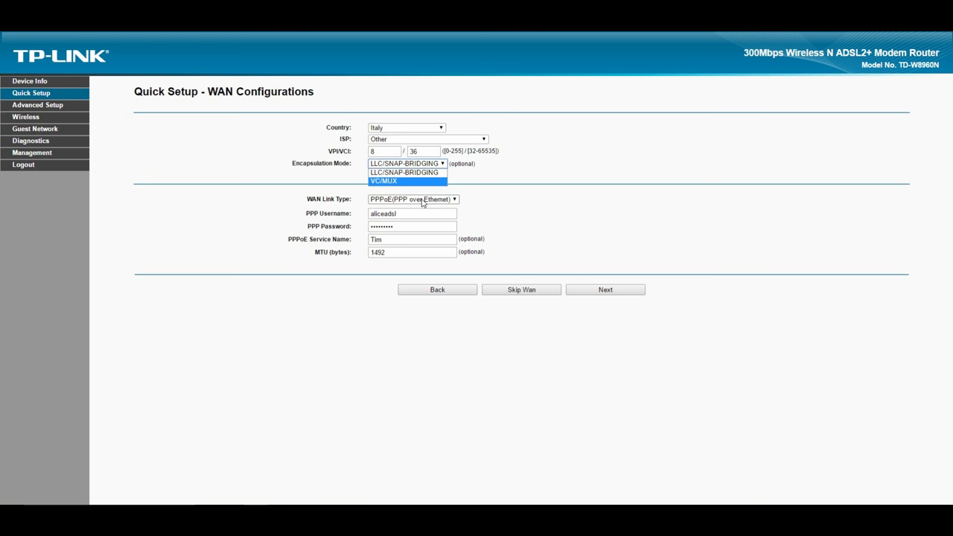
Switch the WAN link type to IPoE, keeping LLC/SNAP-BRIDGING encapsulation
left_click(422, 199)
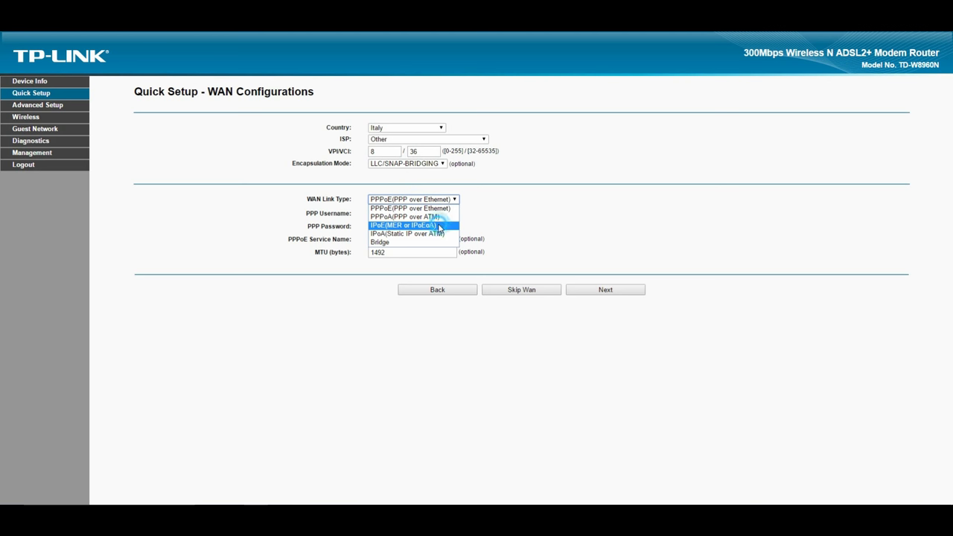
left_click(440, 227)
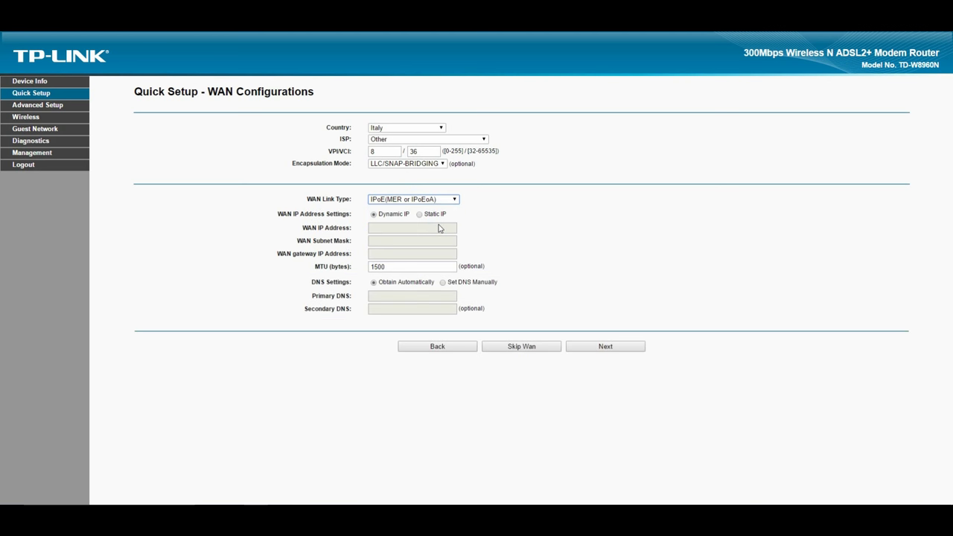
left_click(428, 163)
left_click(423, 174)
Set the VCI back to 35 and the WAN link type to PPPoA(PPP over ATM)
double_click(421, 151)
type("35")
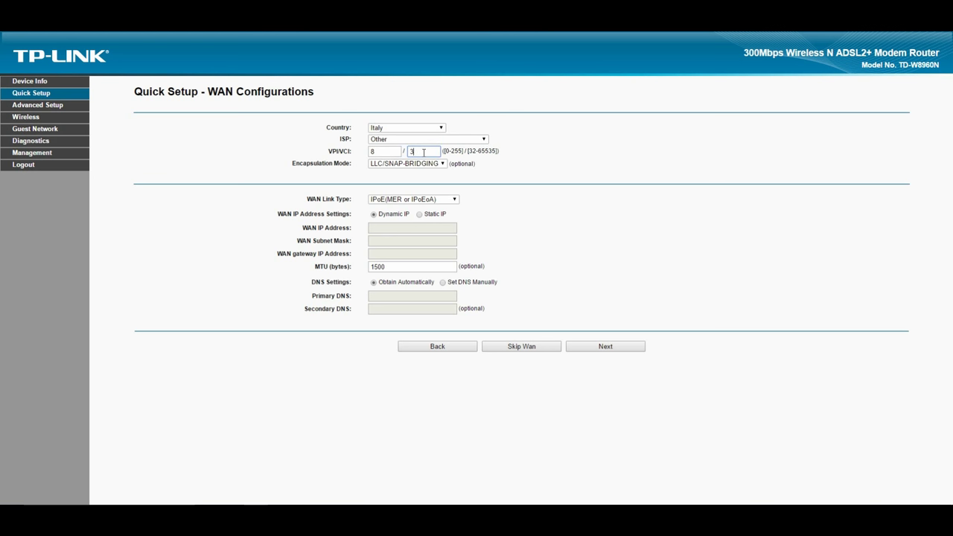
left_click(432, 163)
left_click(511, 185)
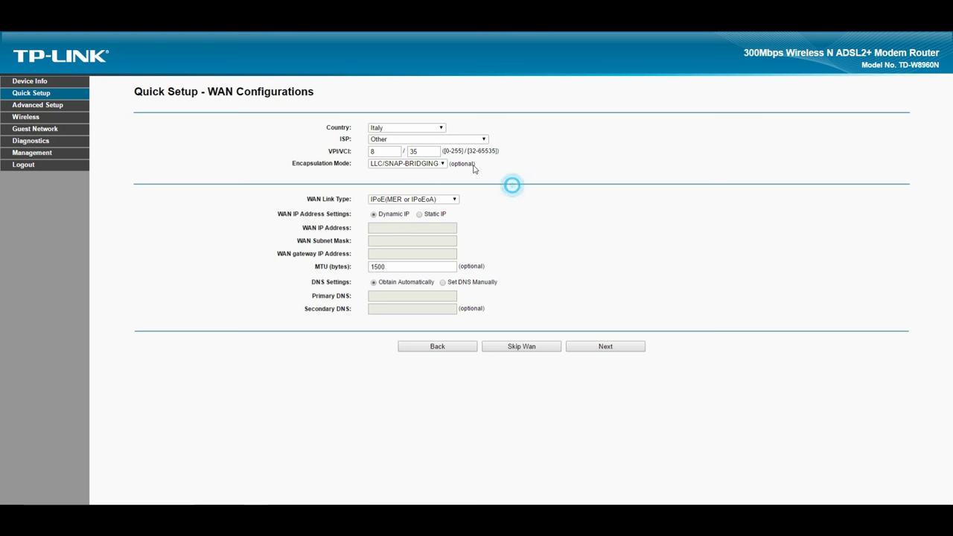
left_click(410, 200)
left_click(406, 215)
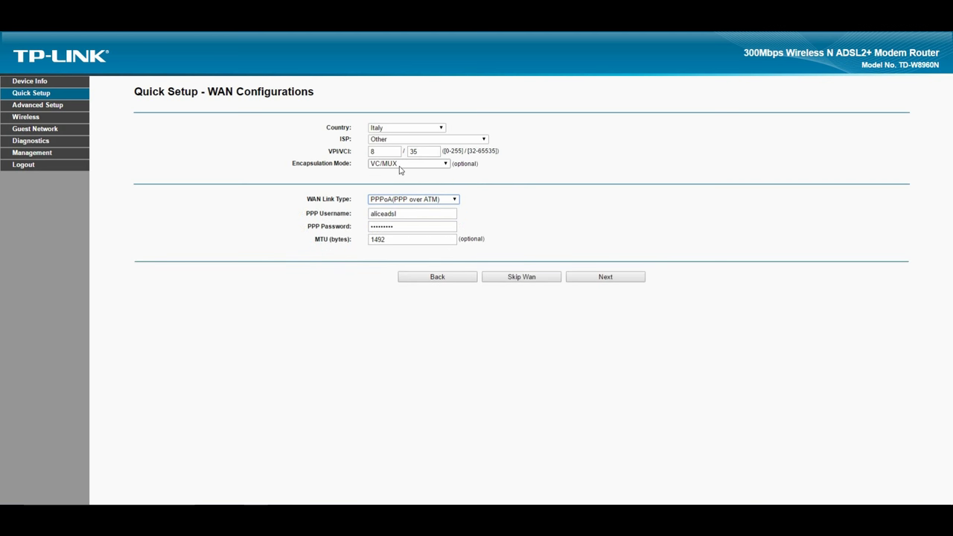
left_click(400, 164)
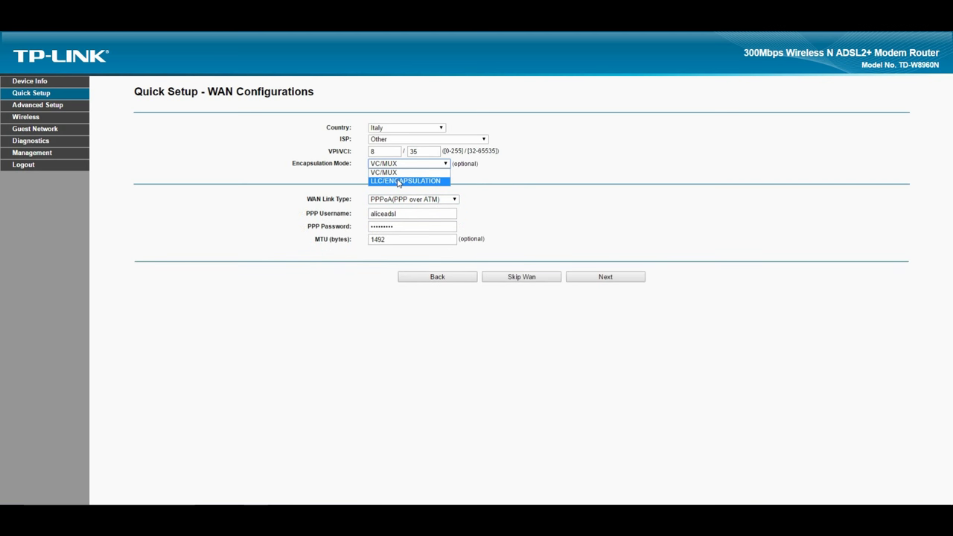
Try LLC/ENCAPSULATION, then set the encapsulation back to VC/MUX
left_click(400, 181)
left_click(402, 164)
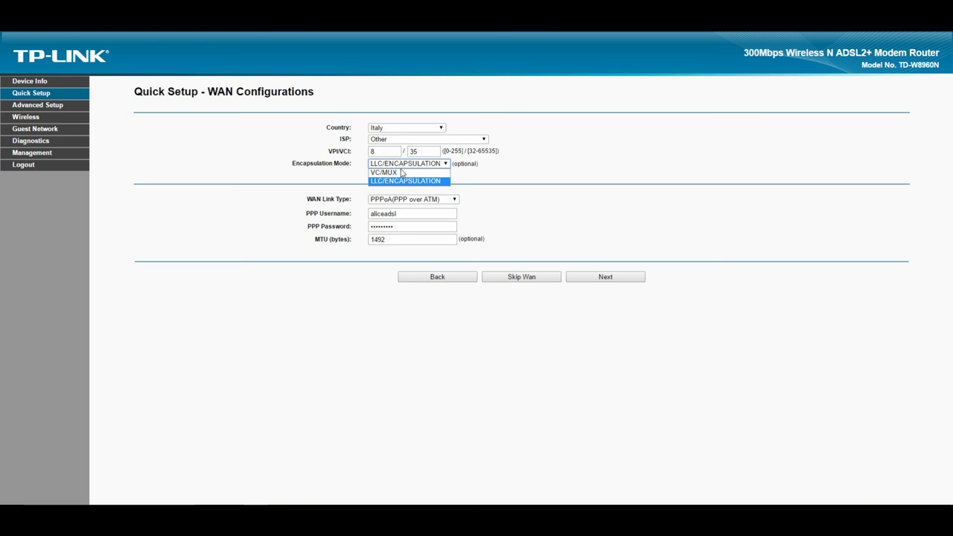
left_click(398, 172)
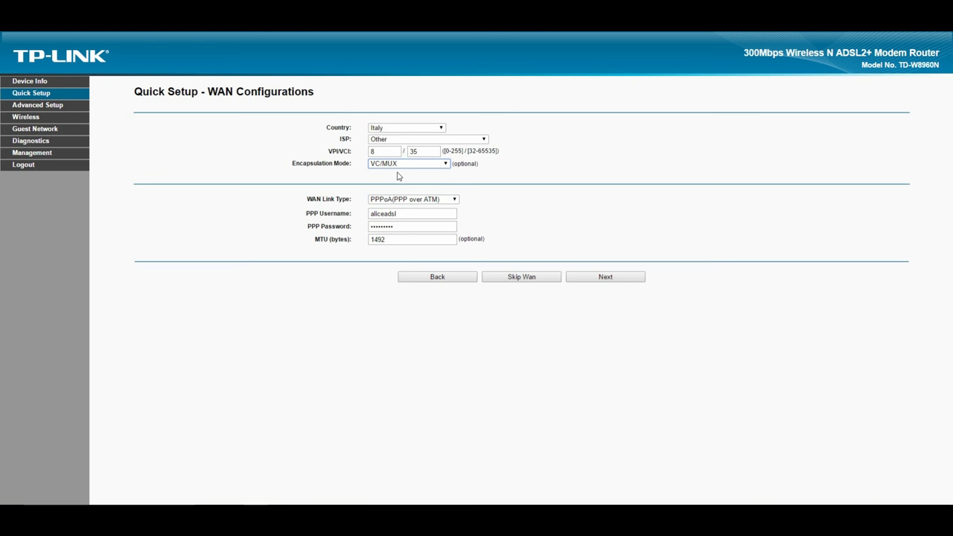
Replace the PPP username with the provider's tiscali.it account username, then check the password and MTU fields
double_click(405, 213)
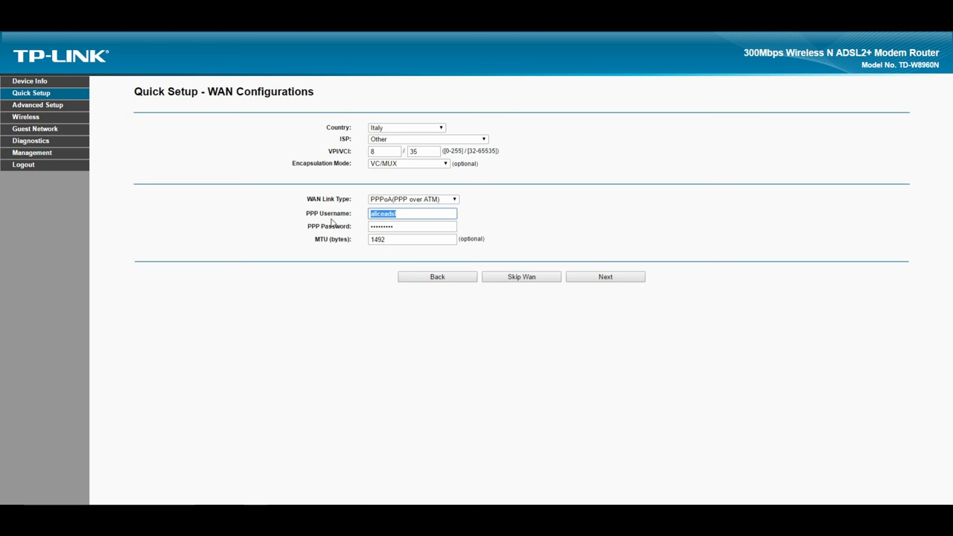
key("BackSpace")
type("......@tiscali.it")
double_click(426, 225)
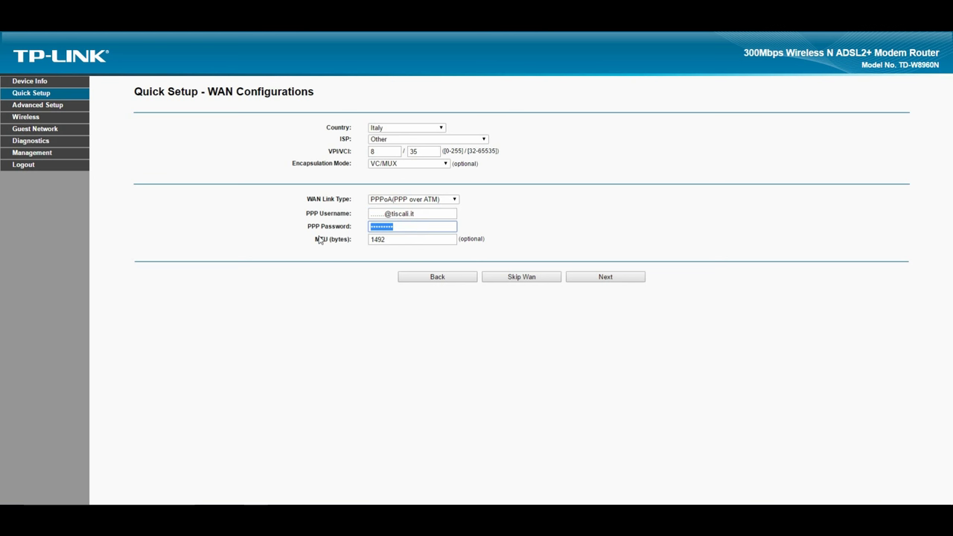
double_click(404, 239)
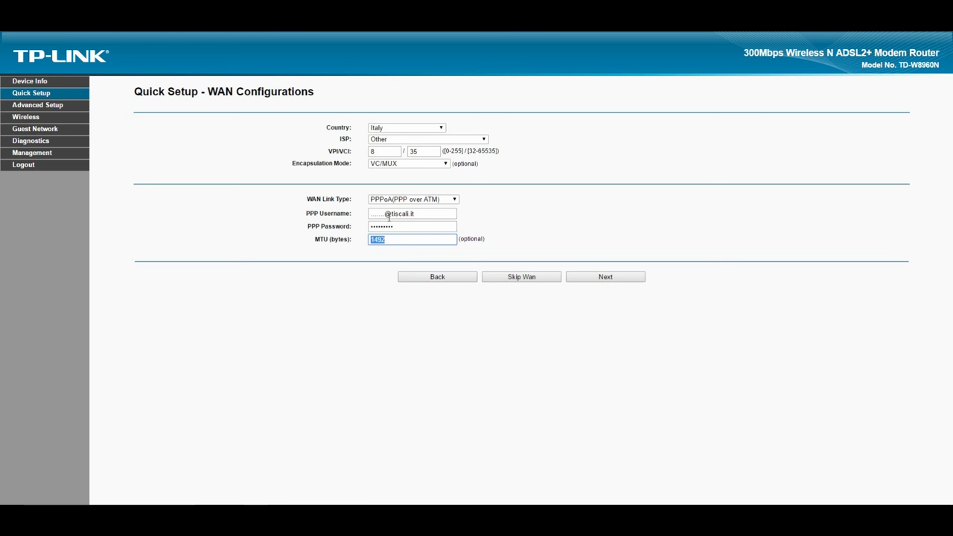
left_click(414, 198)
Switch the WAN link type to PPPoE and enter a new PPP username and password
left_click(415, 216)
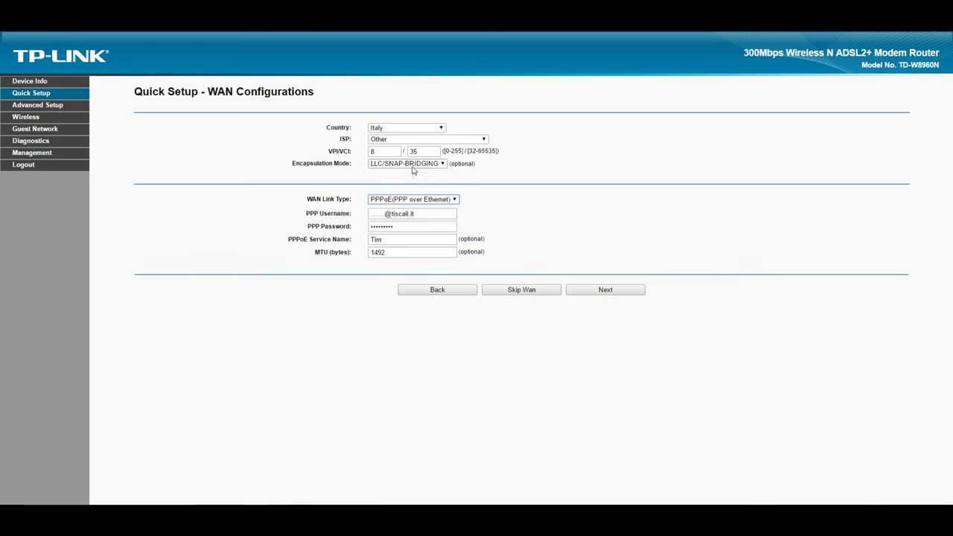
left_click(413, 165)
left_click(413, 164)
left_click_drag(423, 214, 249, 217)
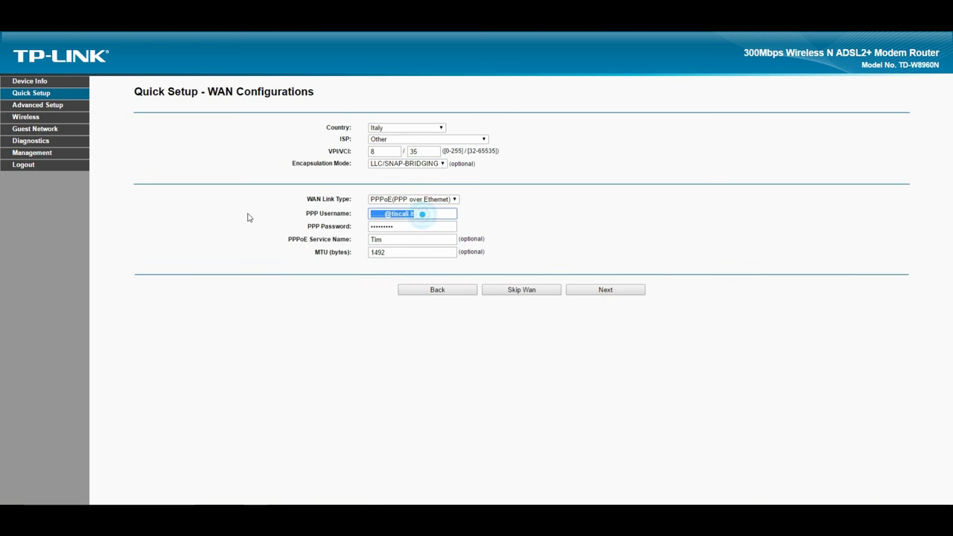
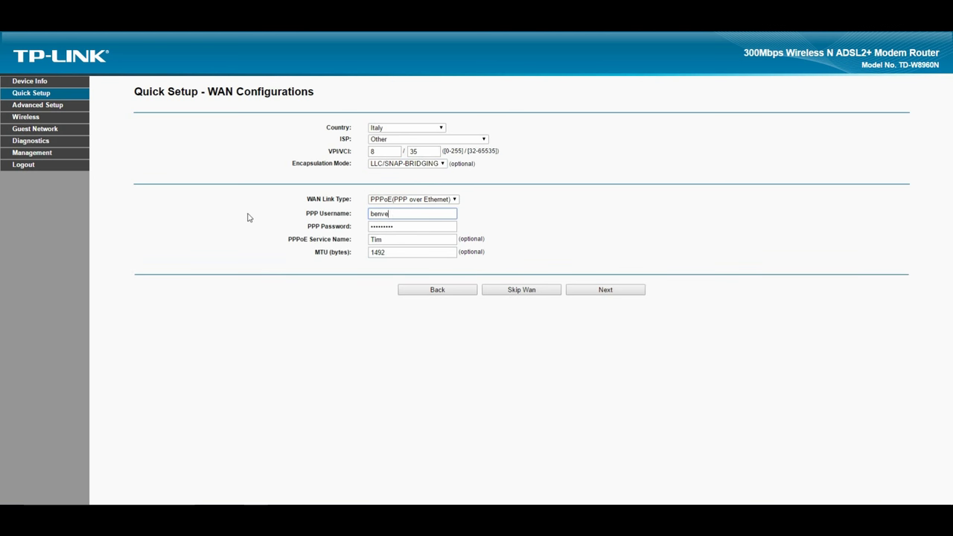
key("Tab")
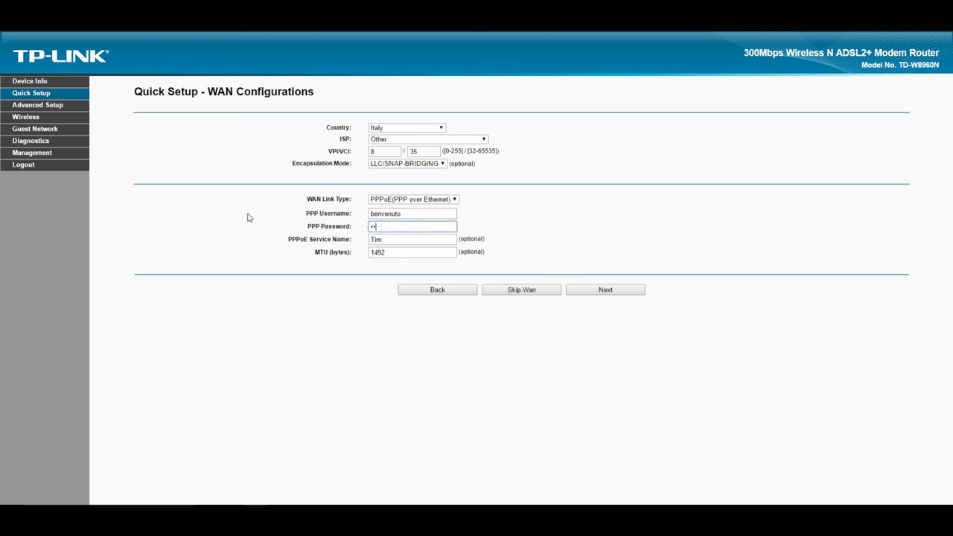
Type Infostrada as the PPPoE service name, then clear it, leaving MTU at 1492
key("Tab")
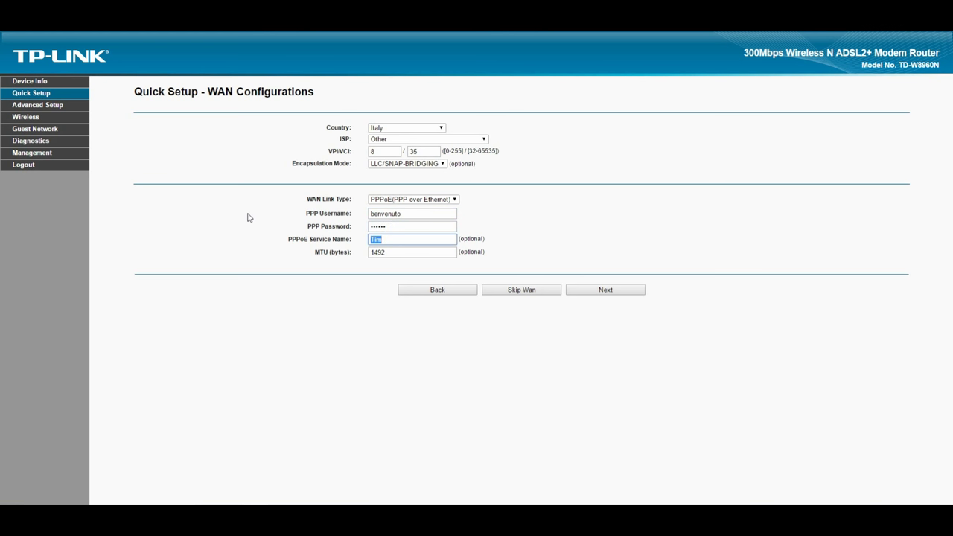
type("Infostrada")
double_click(429, 238)
key("BackSpace")
double_click(406, 251)
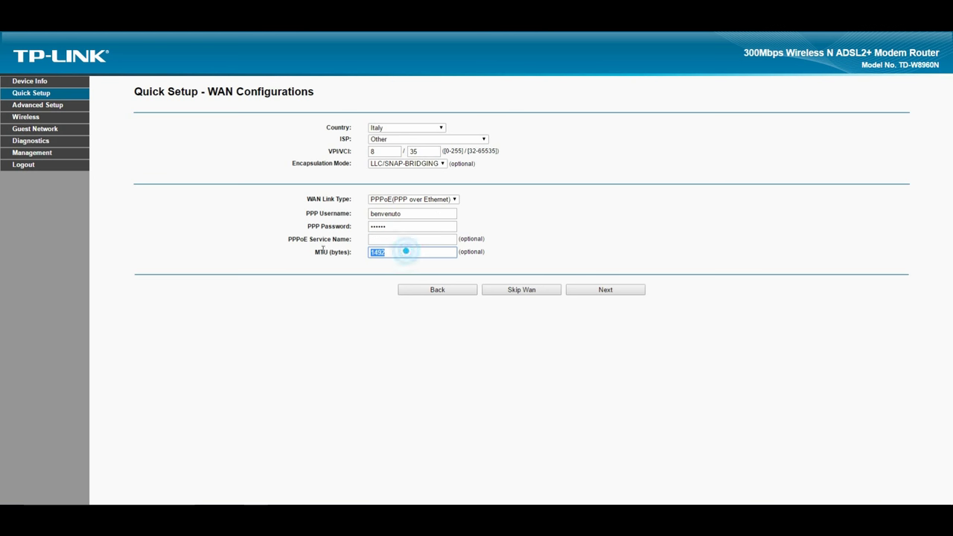
left_click(362, 264)
On the wireless page, replace the TP-LINK_0001 network name with a new 2.4Ghz SSID
left_click(583, 288)
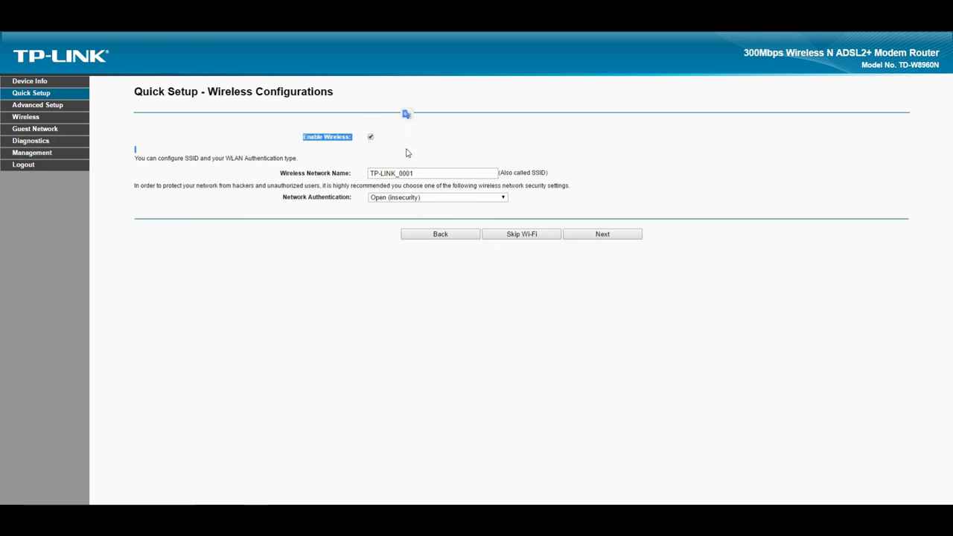
left_click(397, 136)
left_click_drag(426, 173, 304, 174)
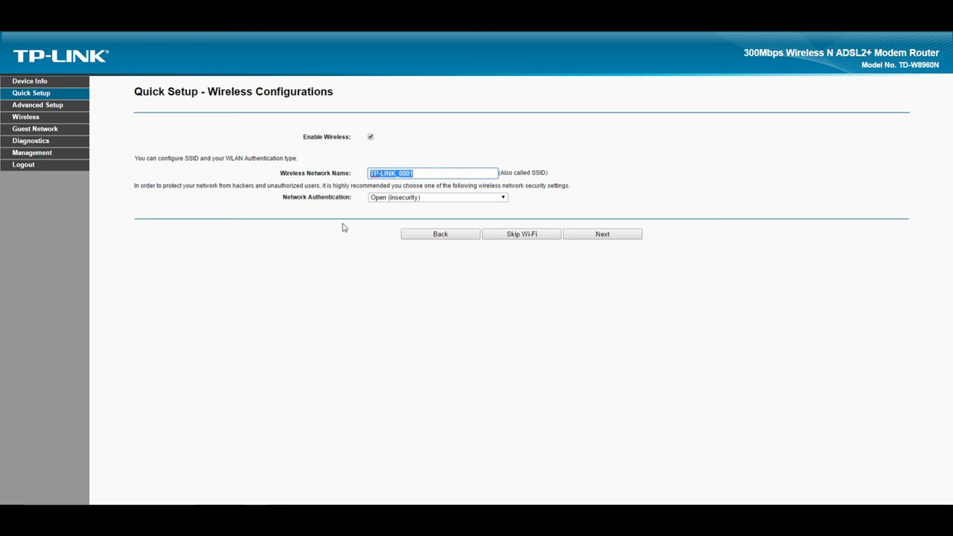
type("Alessandro 2.4Ghz")
left_click_drag(405, 172, 419, 173)
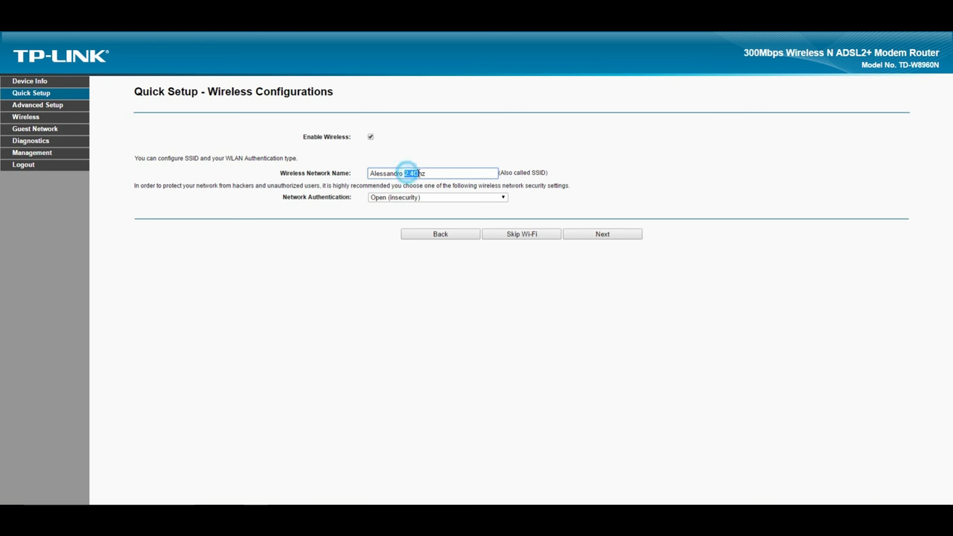
left_click(411, 311)
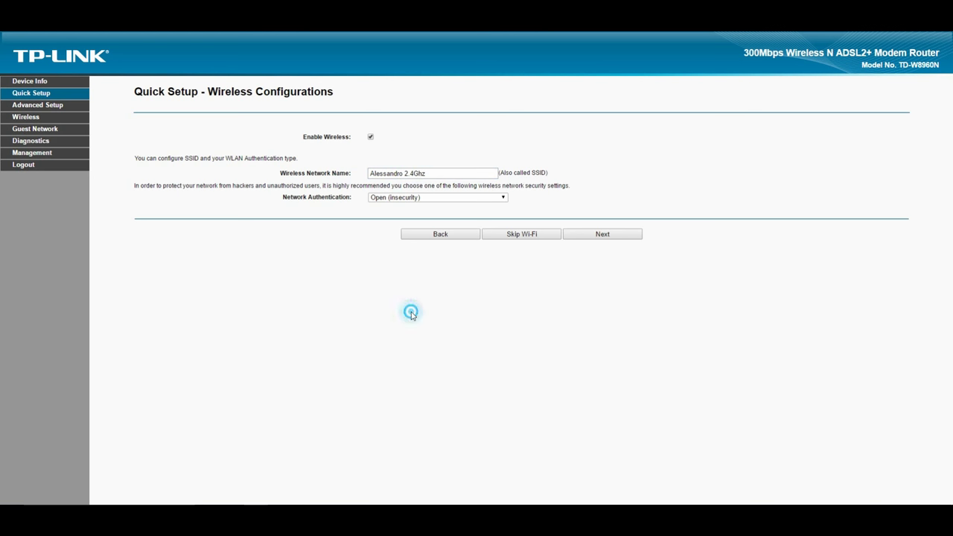
Set Network Authentication to WPA2-Personal and enter the wireless network key
left_click_drag(283, 196, 368, 202)
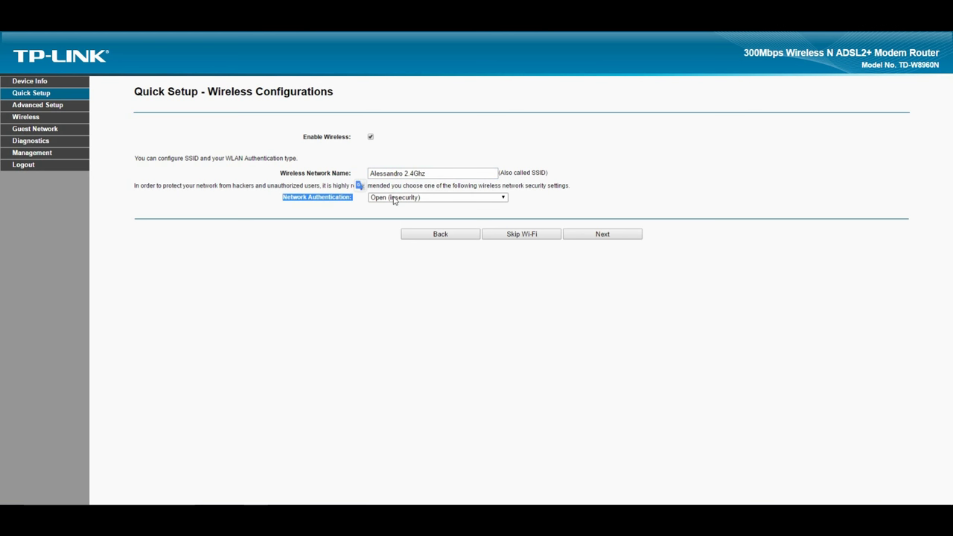
left_click(395, 198)
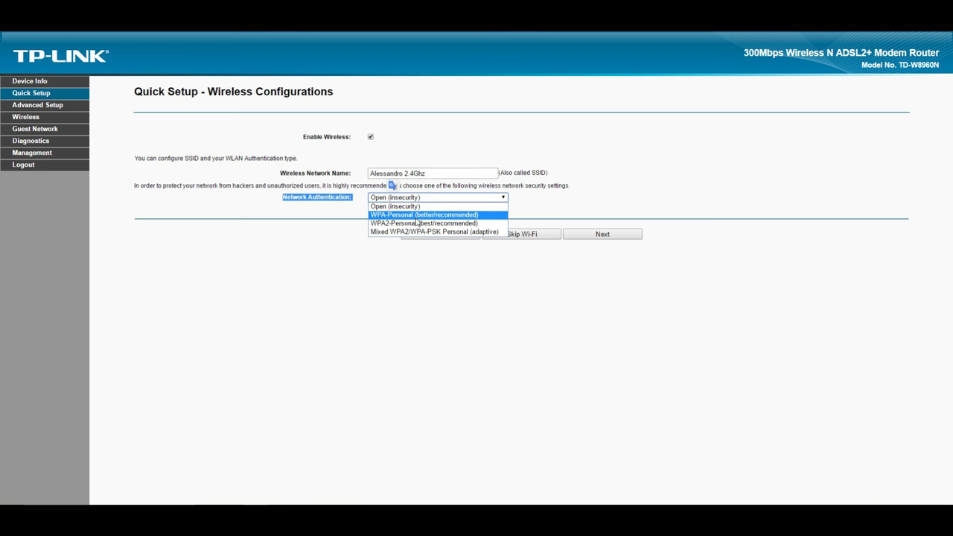
left_click(406, 223)
left_click(284, 213)
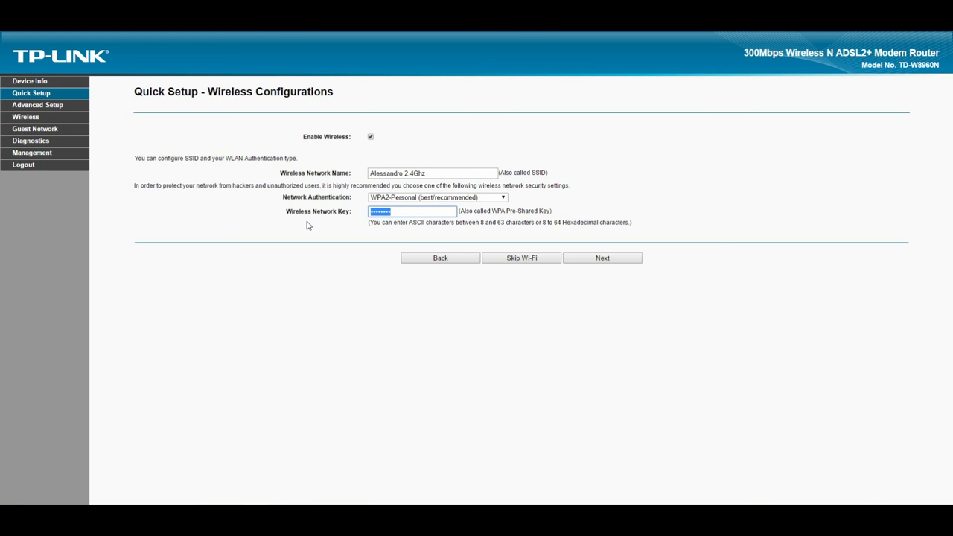
type("*******")
key("BackSpace")
key("BackSpace")
key("BackSpace")
key("BackSpace")
key("BackSpace")
key("BackSpace")
key("BackSpace")
type("********")
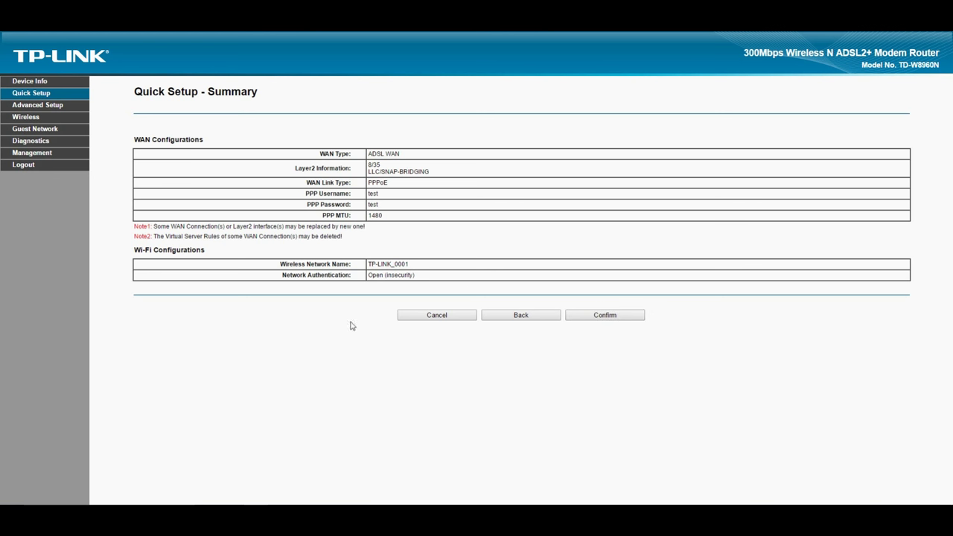
Check the summary's 'Open (insecurity)' authentication entry, then confirm the Quick Setup settings to apply them
left_click_drag(429, 277, 364, 275)
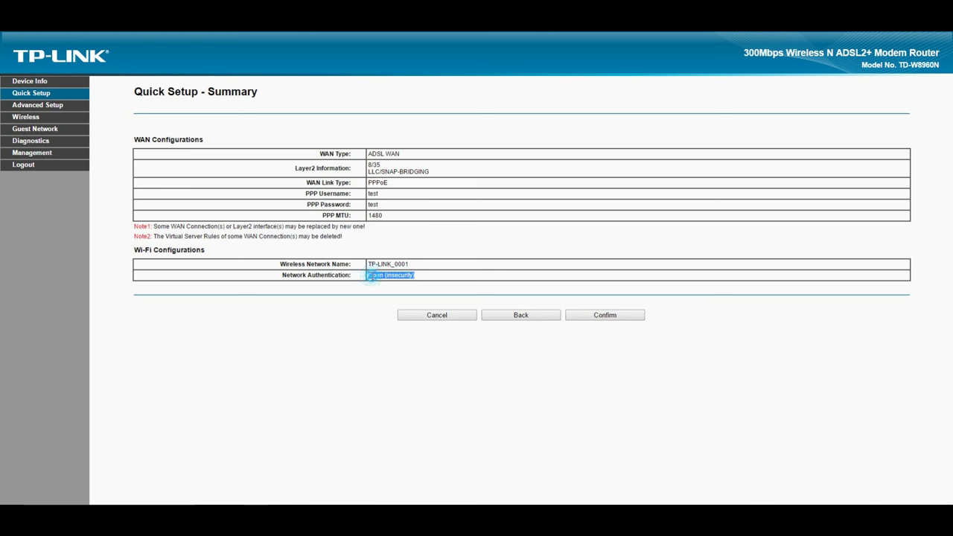
left_click(365, 275)
triple_click(424, 275)
left_click(426, 276)
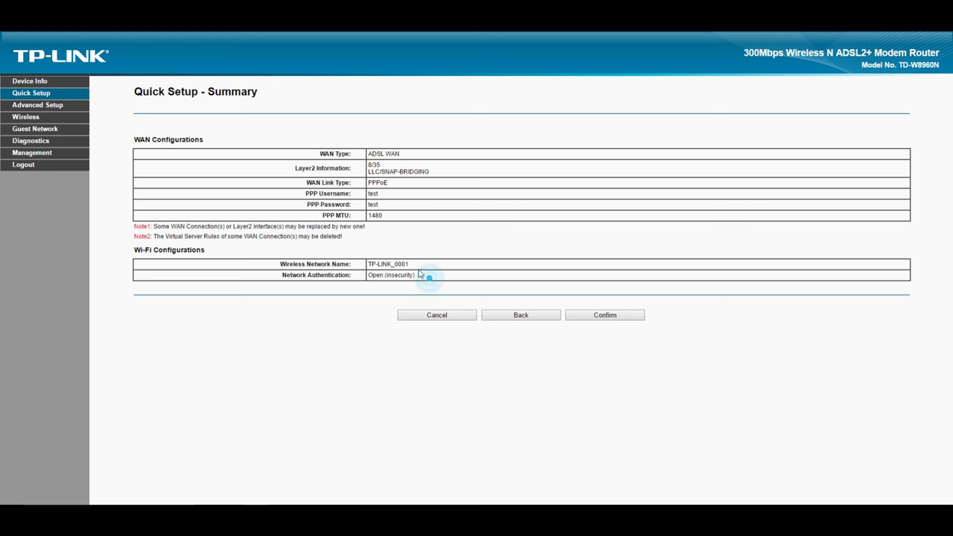
double_click(434, 275)
left_click_drag(434, 275, 368, 275)
left_click(439, 277)
left_click(618, 315)
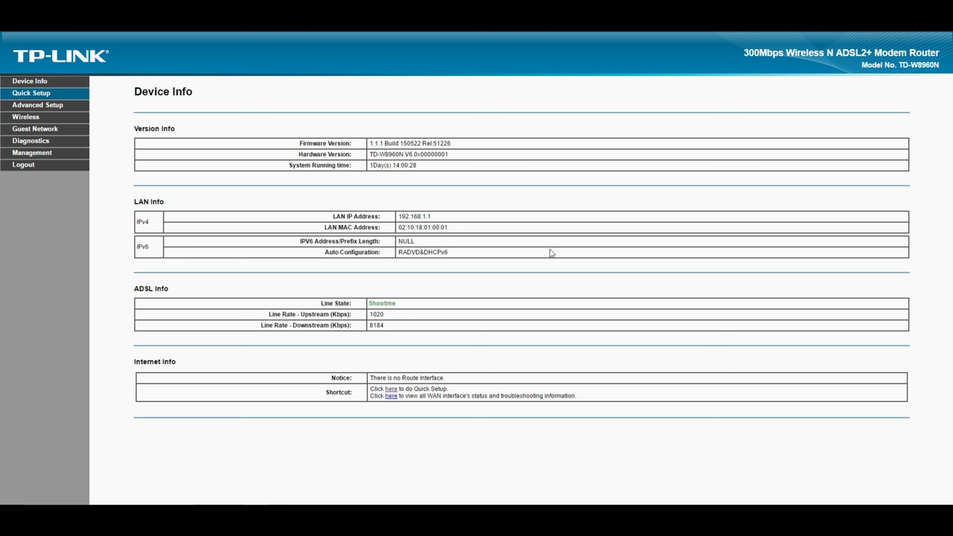